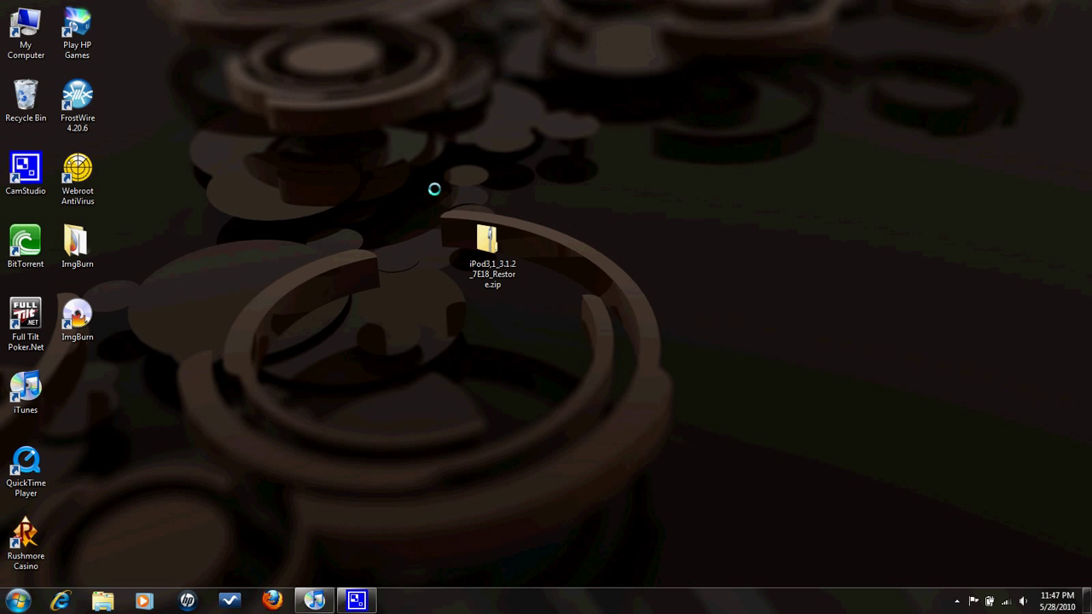
# Step: Drag-select the zip firmware file on the desktop, then deselect it
pyautogui.moveTo(434, 189); pyautogui.dragTo(536, 313)
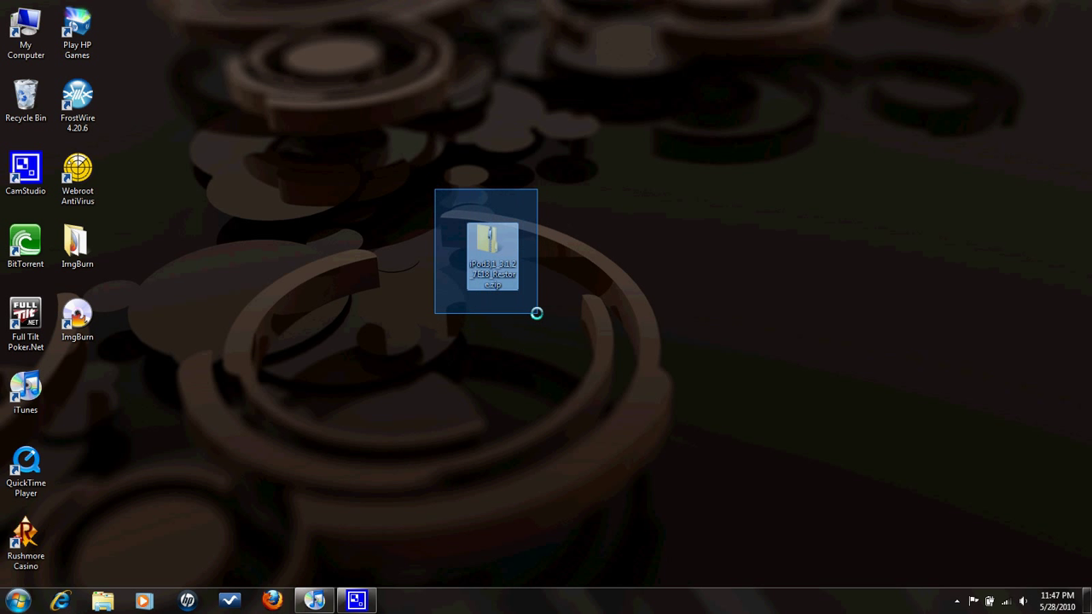
pyautogui.moveTo(536, 313); pyautogui.dragTo(541, 320)
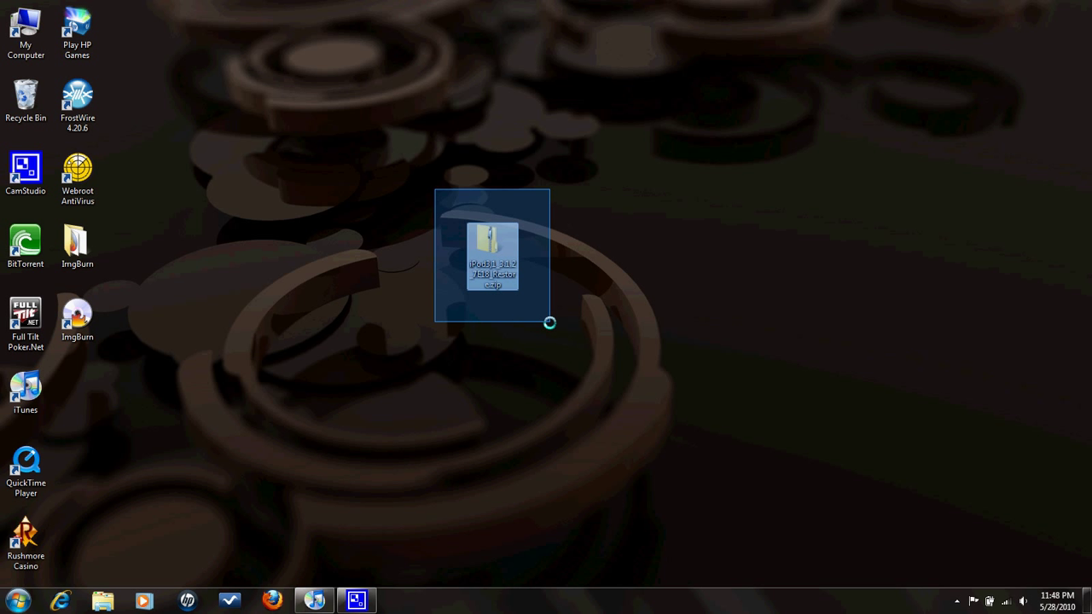
pyautogui.moveTo(541, 319); pyautogui.dragTo(549, 326)
pyautogui.click(550, 326)
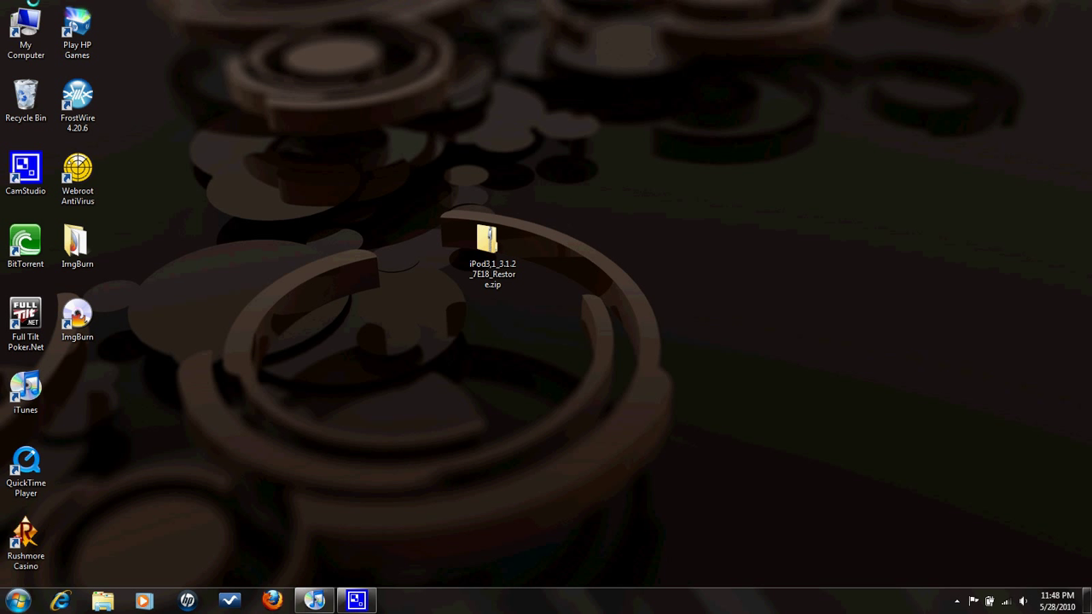
# Step: From Computer's Folder and search options, uncheck 'Hide extensions for known file types'
pyautogui.click(5, 22)
pyautogui.doubleClick(5, 22)
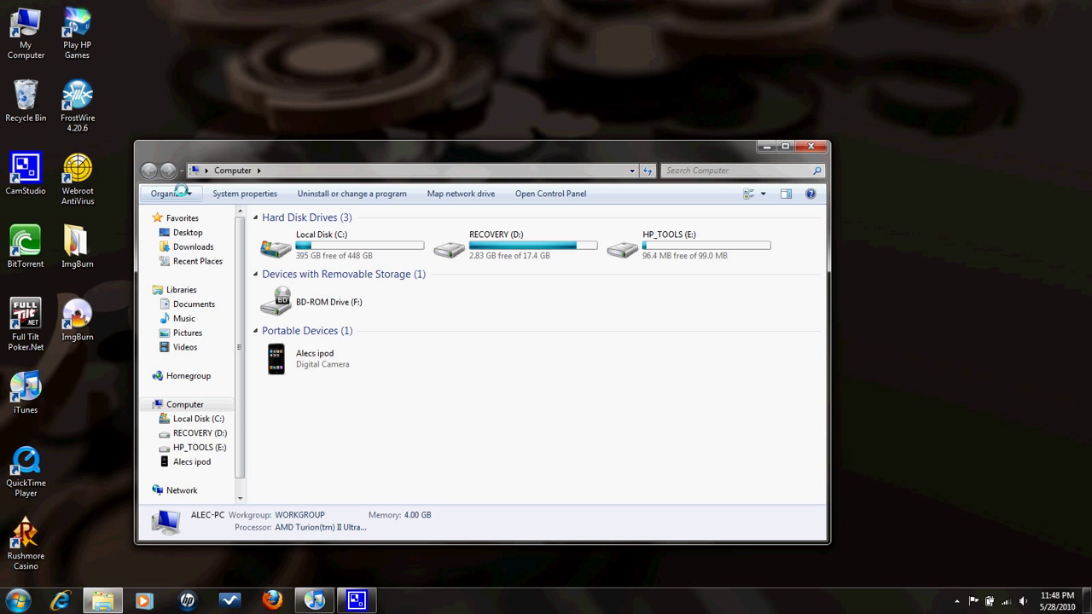
pyautogui.click(188, 194)
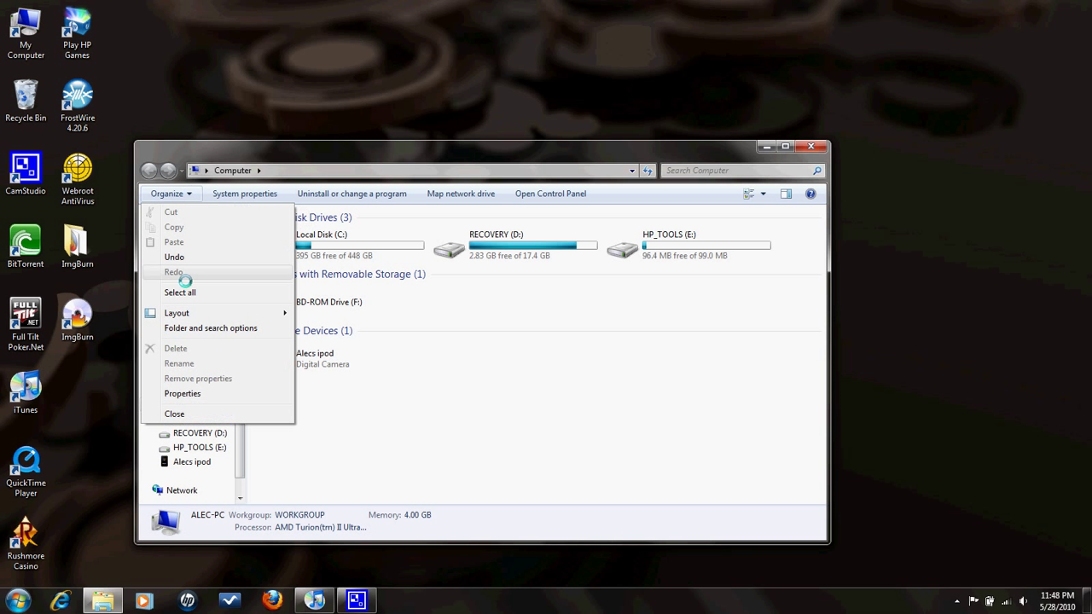
pyautogui.click(200, 329)
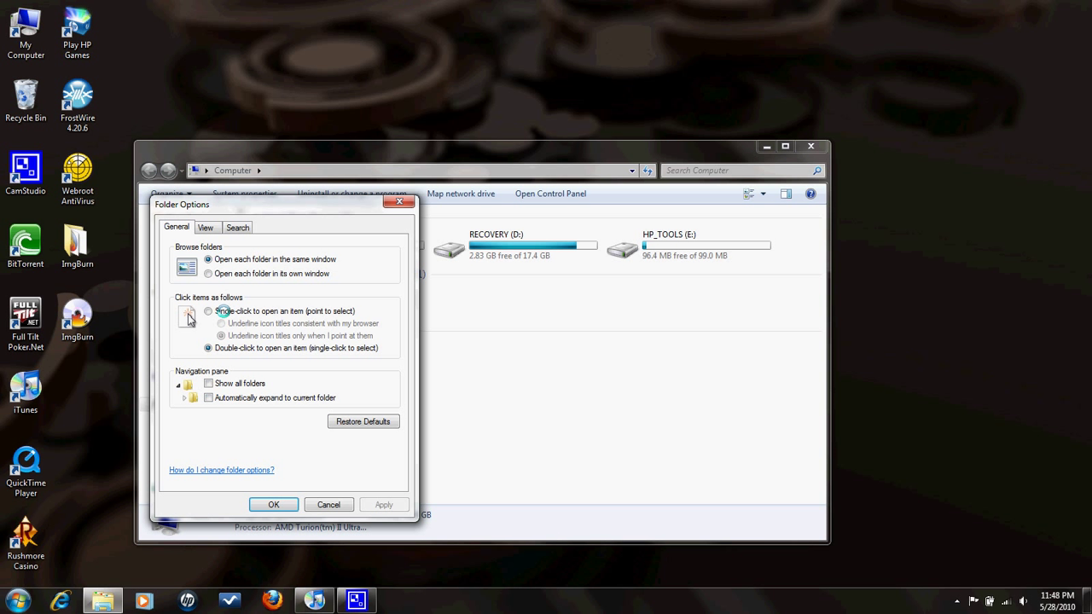
pyautogui.click(205, 229)
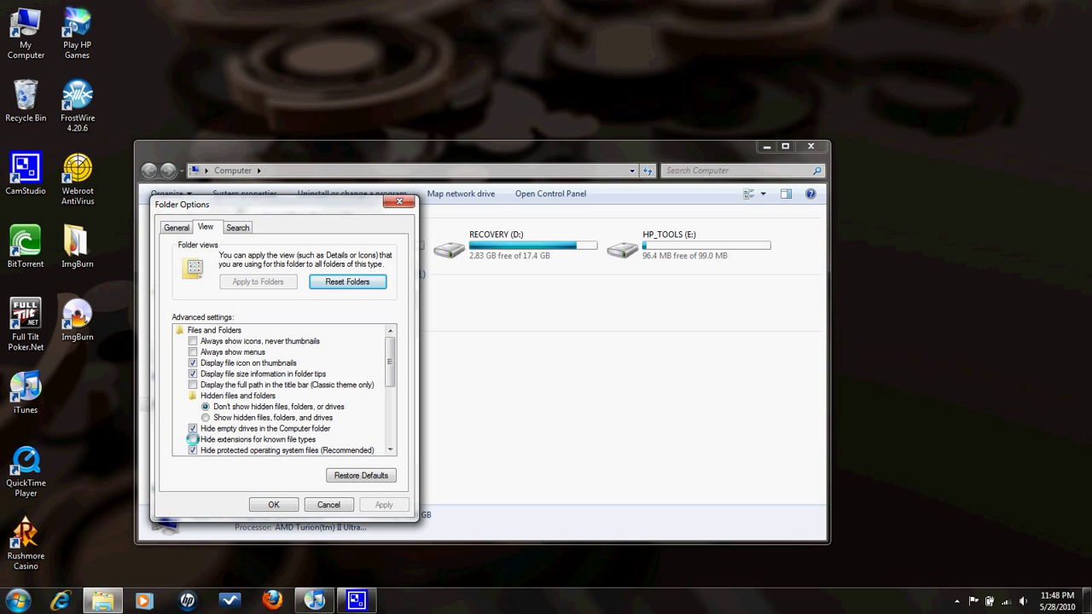
pyautogui.click(193, 440)
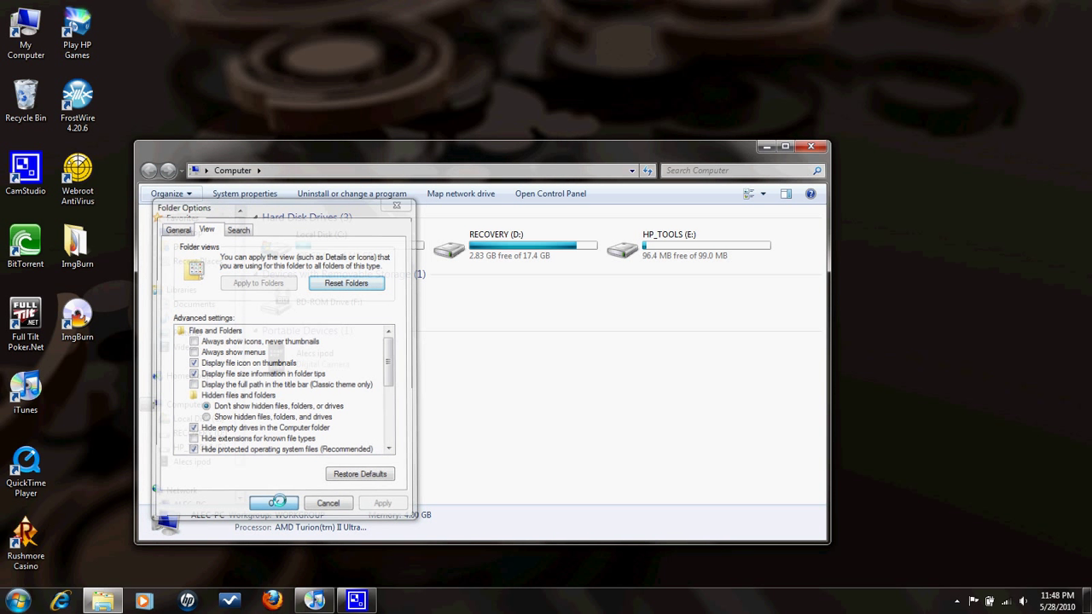
# Step: Rename desktop file iPod3,1_3.1.2_7E18_Restore.zip to .ipsw, accepting the extension-change warning
pyautogui.click(764, 147)
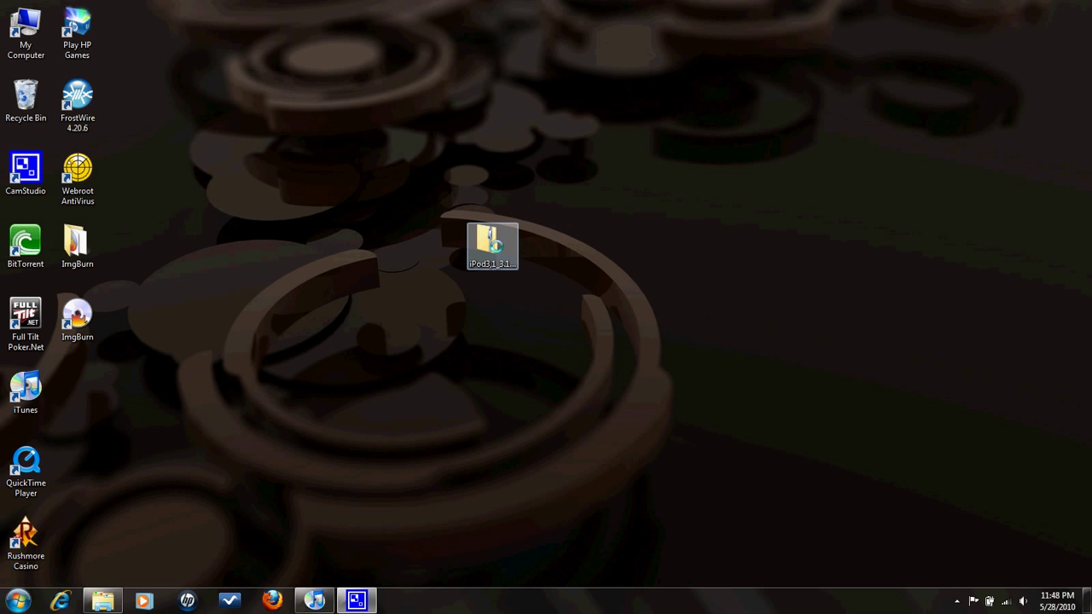
pyautogui.rightClick(497, 246)
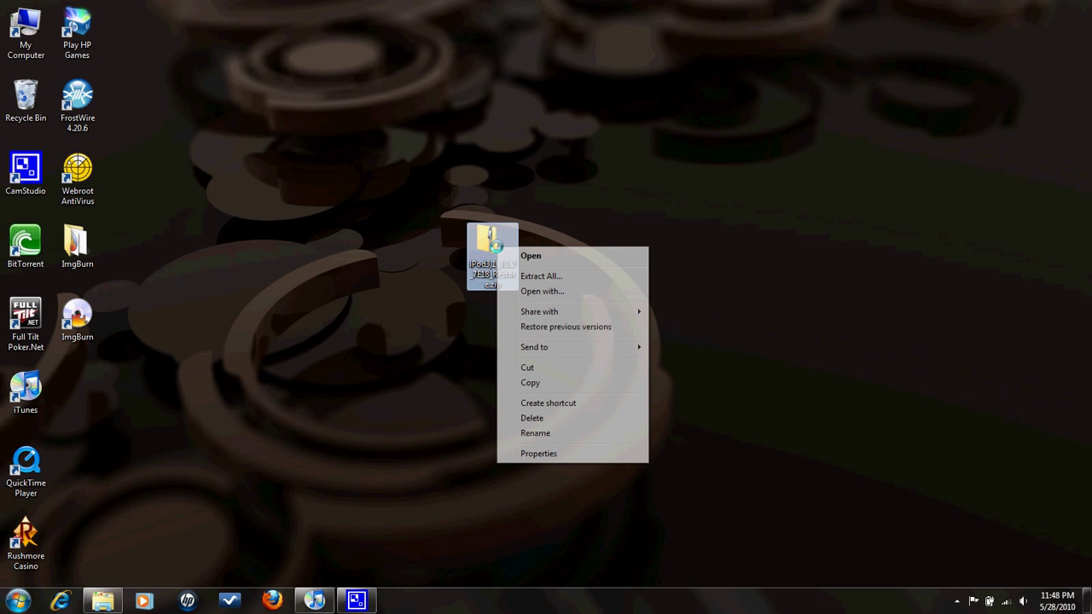
pyautogui.click(554, 433)
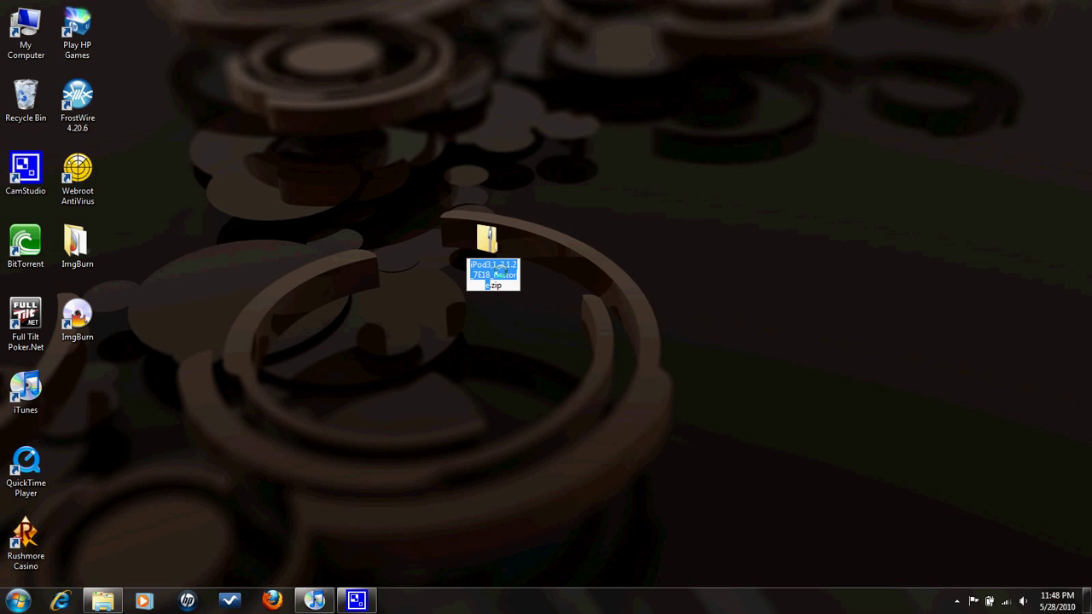
pyautogui.click(502, 284)
pyautogui.press('BackSpace')
pyautogui.press('BackSpace')
pyautogui.press('BackSpace')
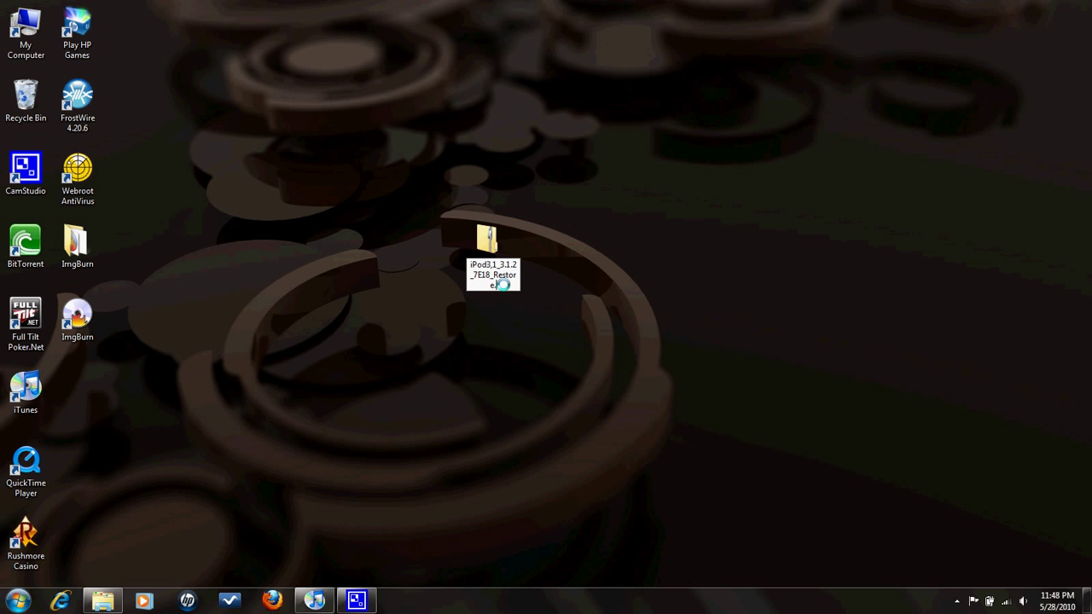
pyautogui.write('ips')
pyautogui.write('w')
pyautogui.press('Return')
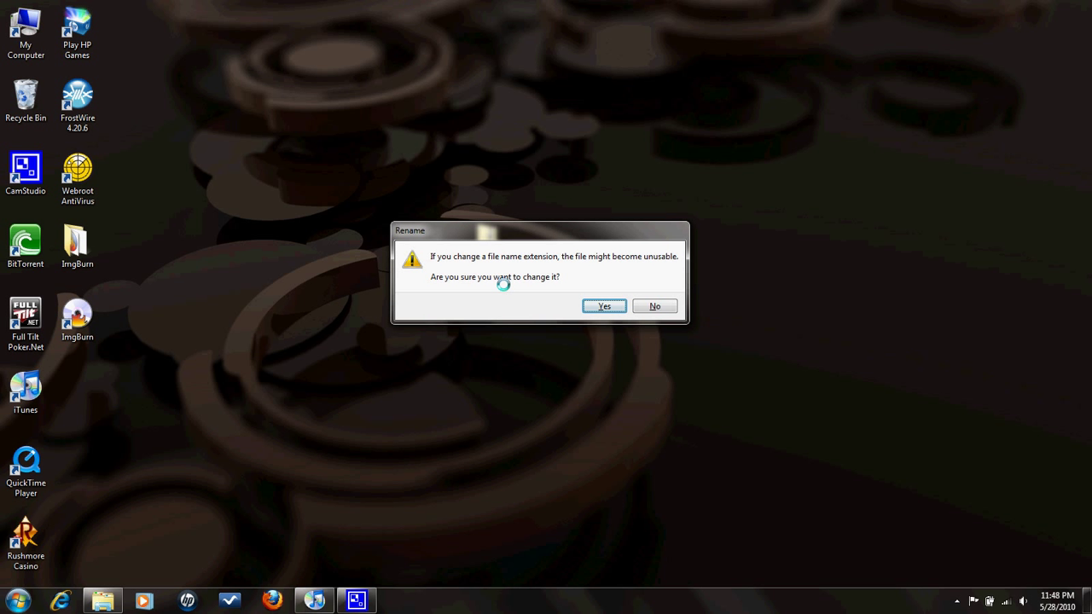
pyautogui.press('Return')
pyautogui.click(578, 415)
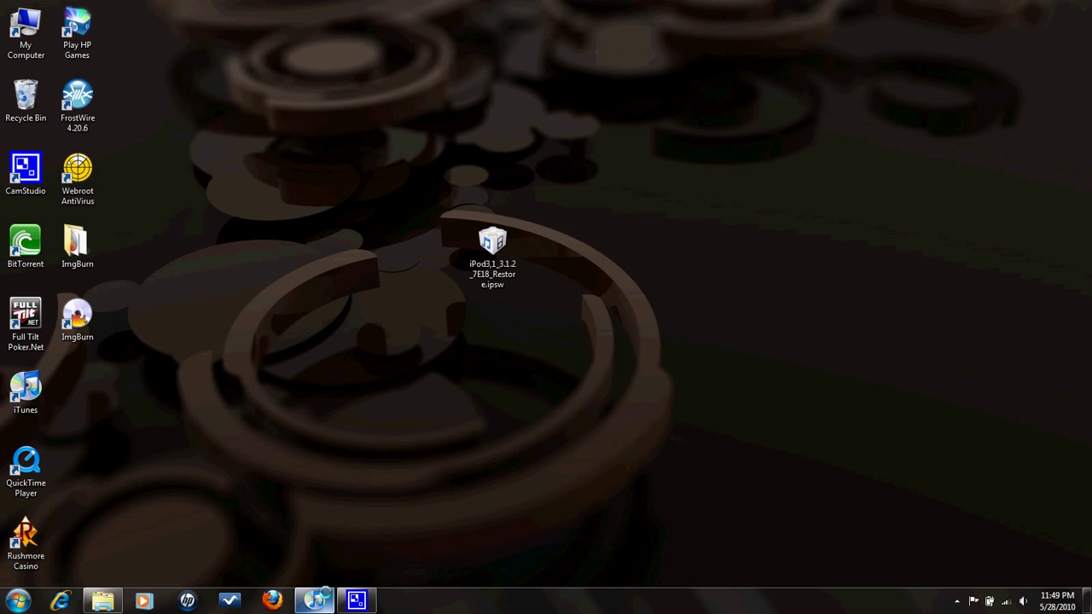
# Step: Bring iTunes forward on the iPod Summary page and move its window up and right
pyautogui.click(316, 600)
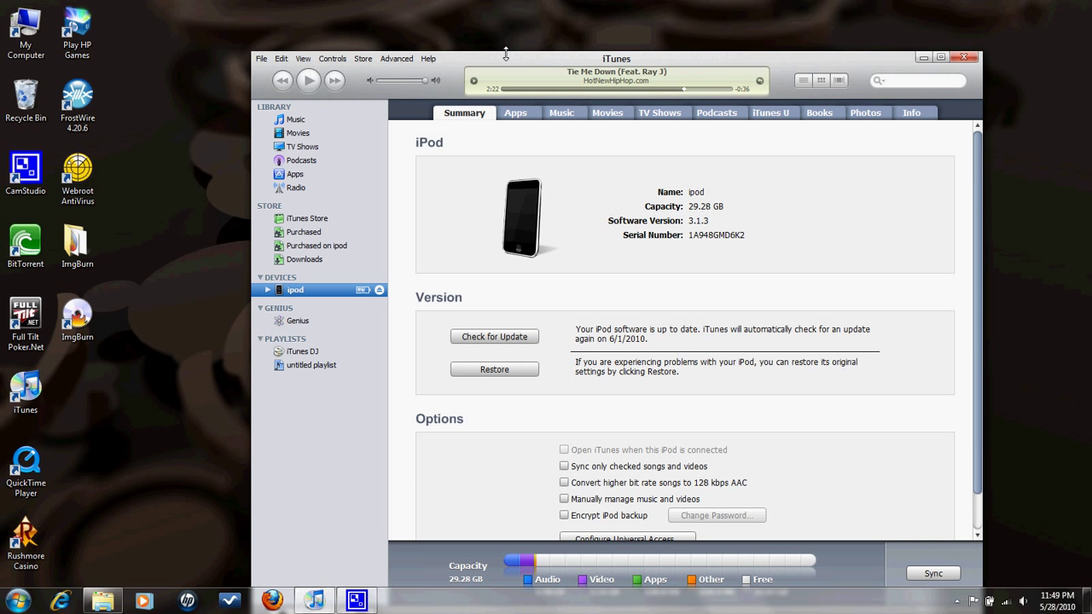
pyautogui.moveTo(506, 62); pyautogui.dragTo(613, 32)
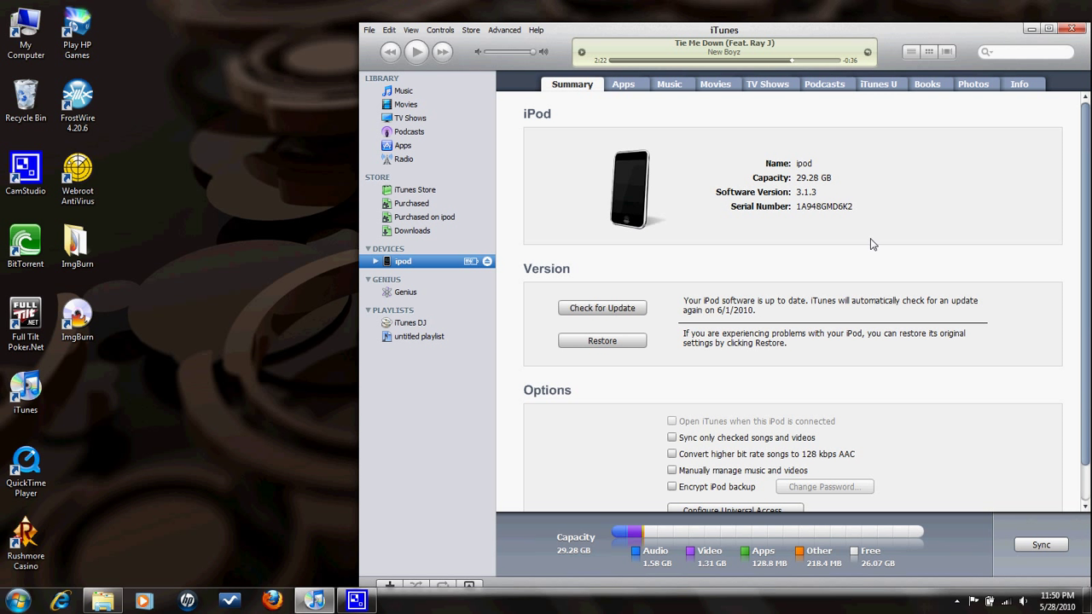
# Step: Minimize iTunes and select iPod3,1_3.1.2_7E18_Restore.ipsw on the desktop
pyautogui.click(1033, 30)
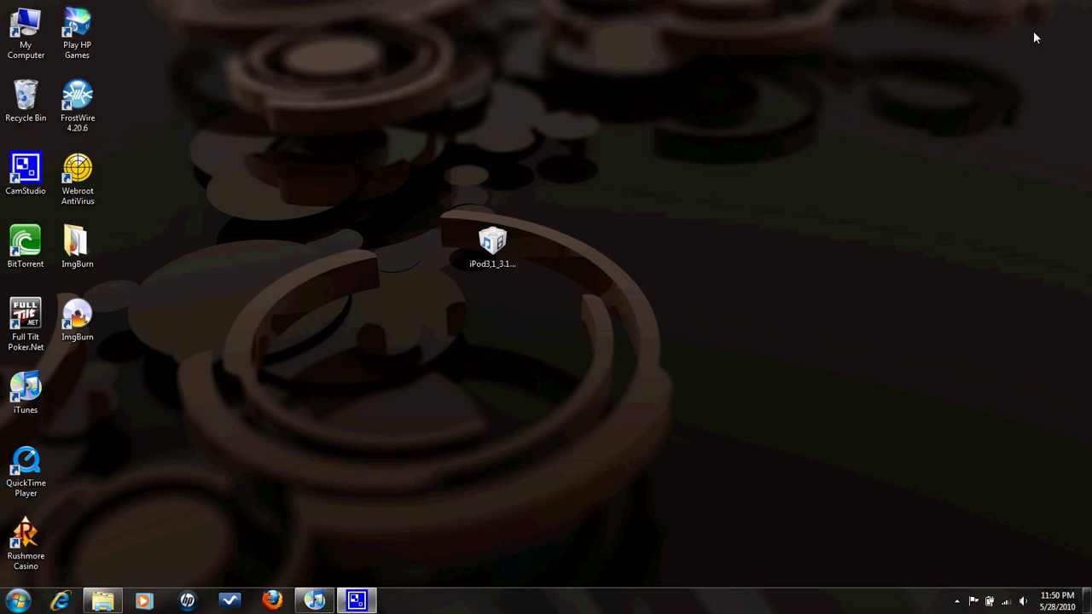
pyautogui.click(494, 266)
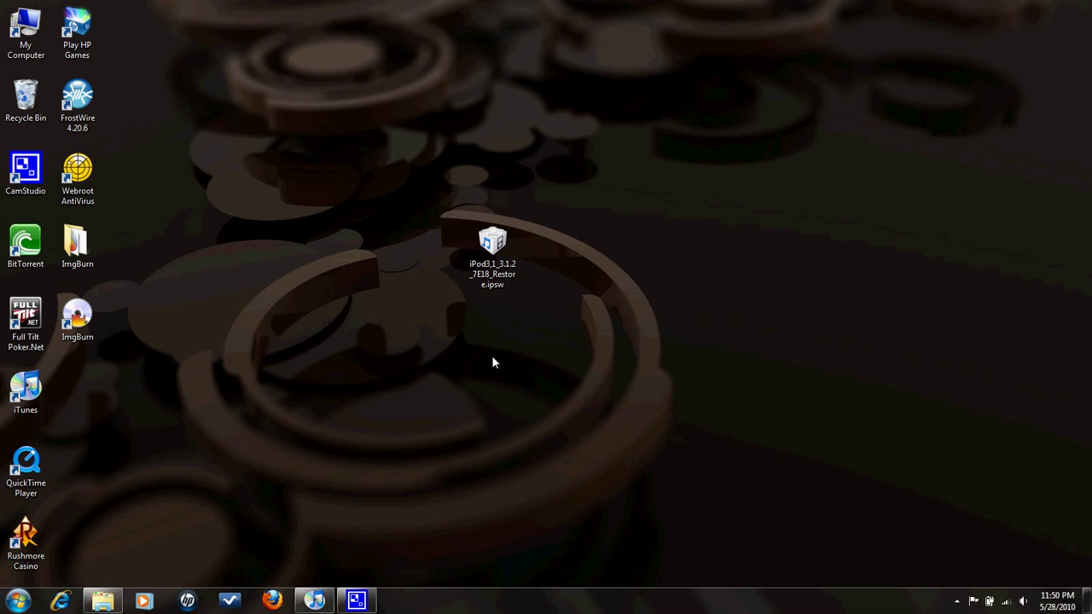